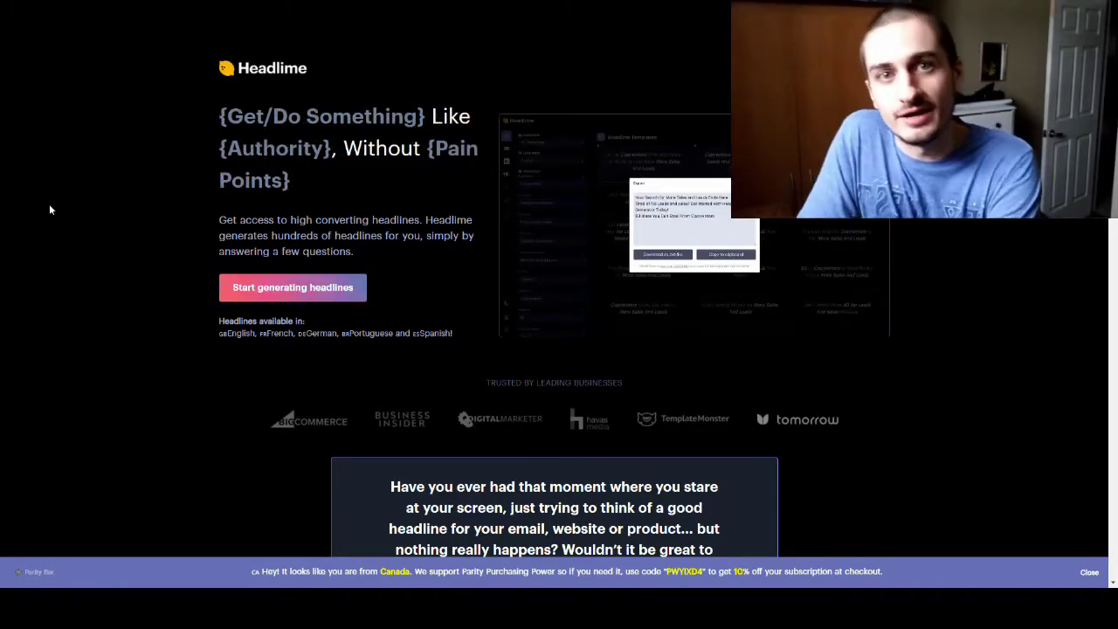
Start the headline generator and enter "Hockey Helmet" as the product and "Fathers" as the audience
{"action": "left_click", "coordinate": [272, 283]}
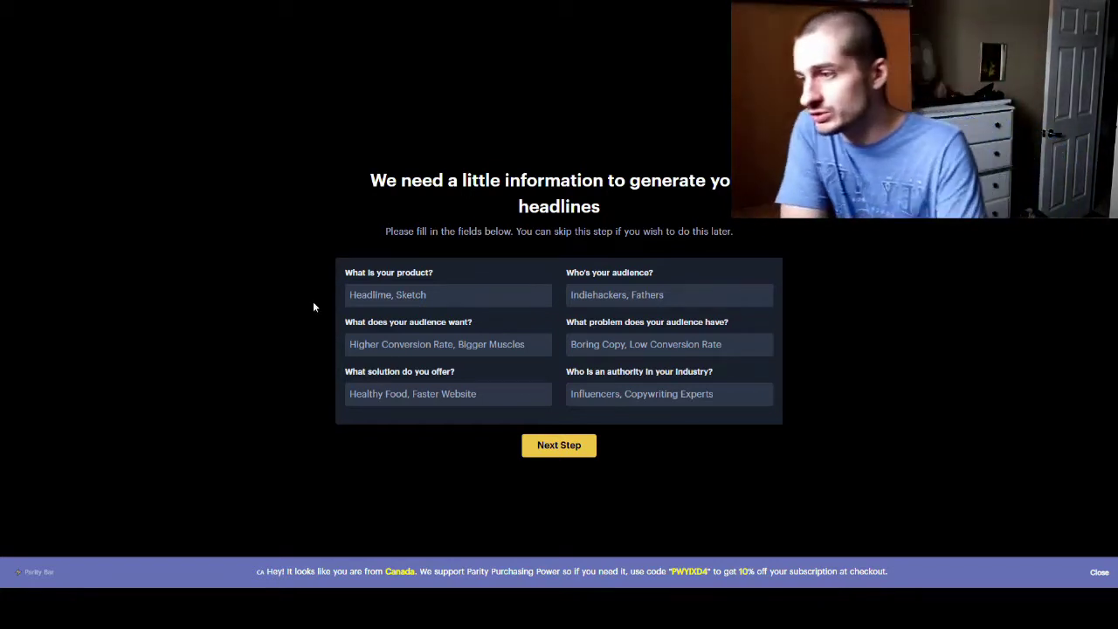
{"action": "left_click", "coordinate": [485, 297]}
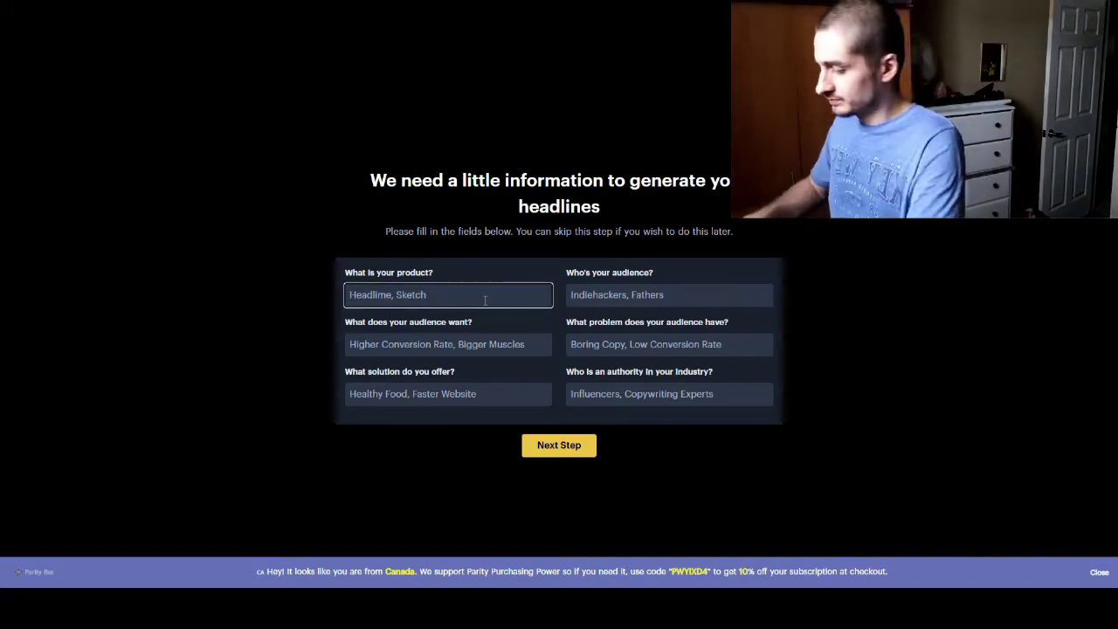
{"action": "type", "text": "Hockey Helmet"}
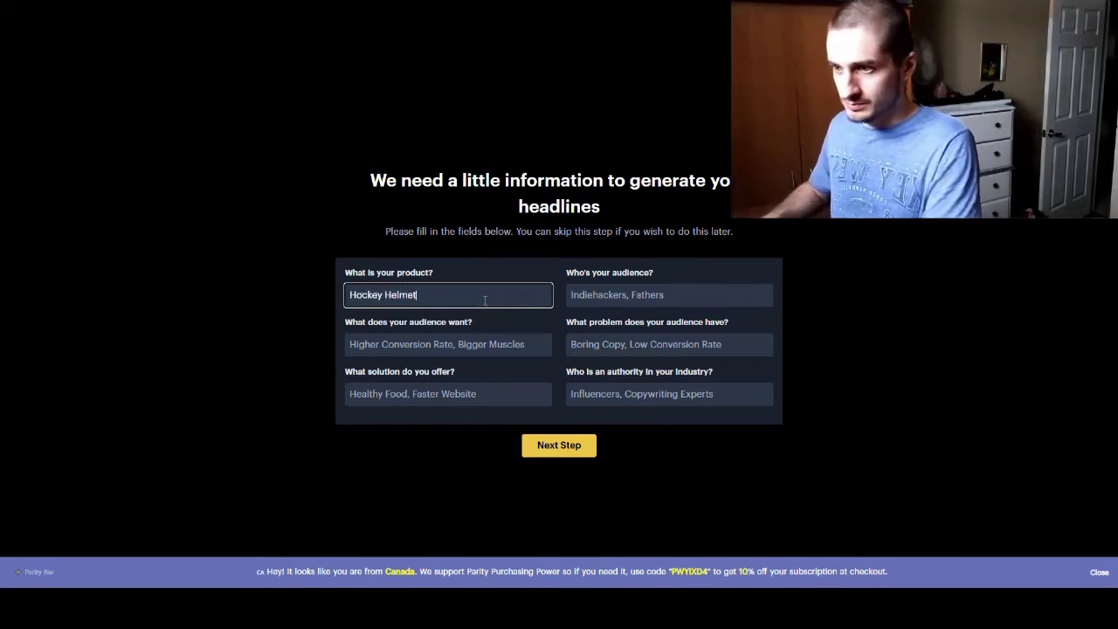
{"action": "key", "text": "Tab"}
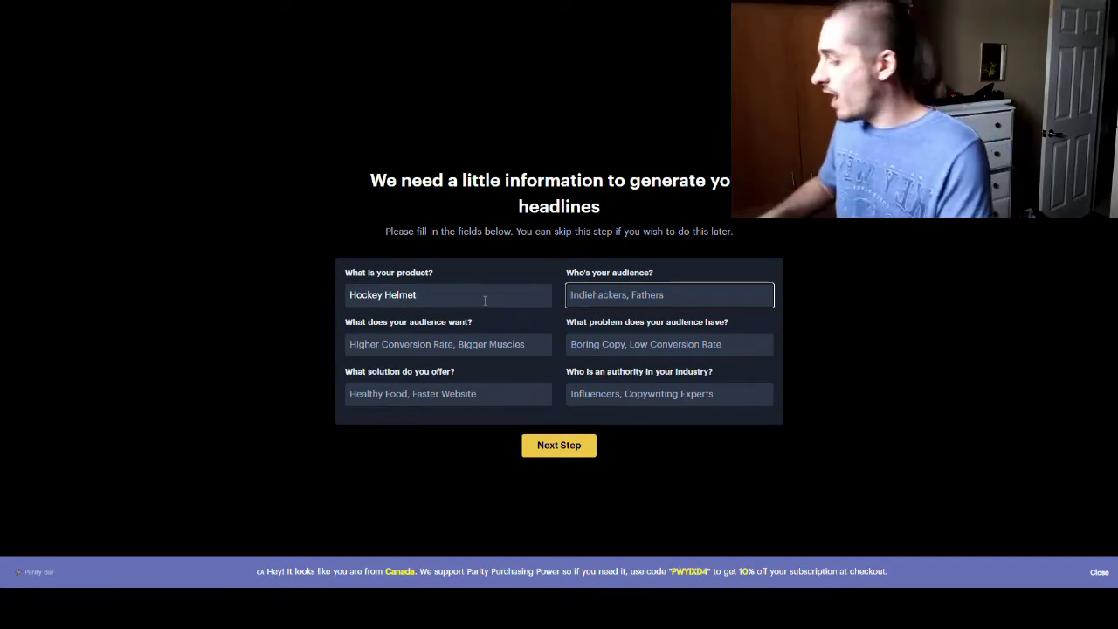
{"action": "type", "text": "Fathers"}
Enter what the audience wants as "Your kid to be safe, avoid concussions, avoid having to buy a new helmet every year, a helmet that lasts mong"
{"action": "left_click", "coordinate": [516, 348]}
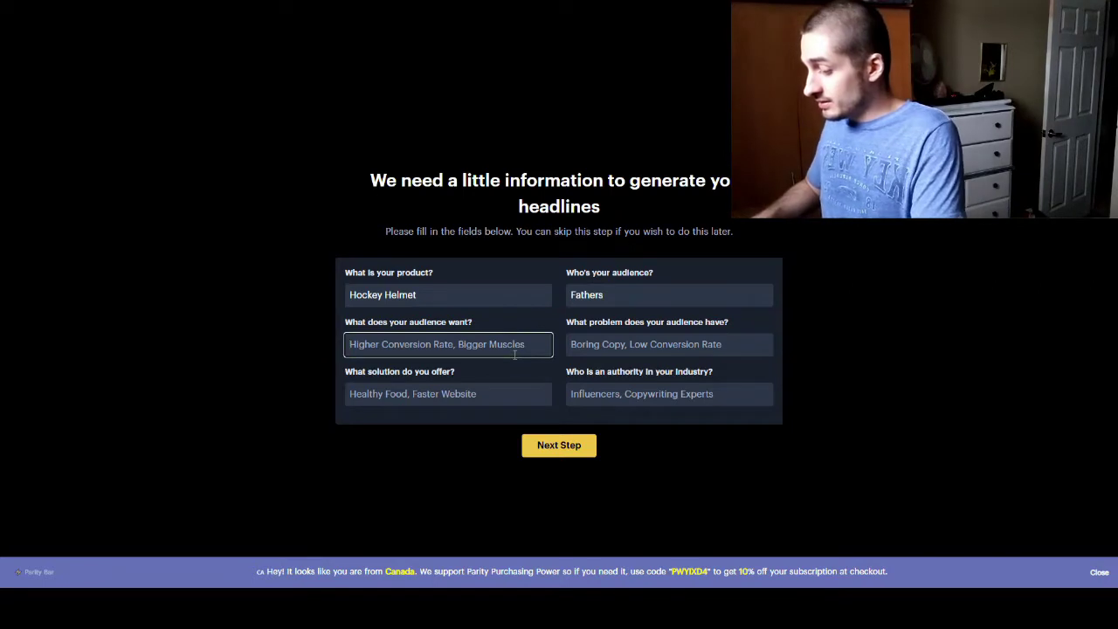
{"action": "type", "text": "You "}
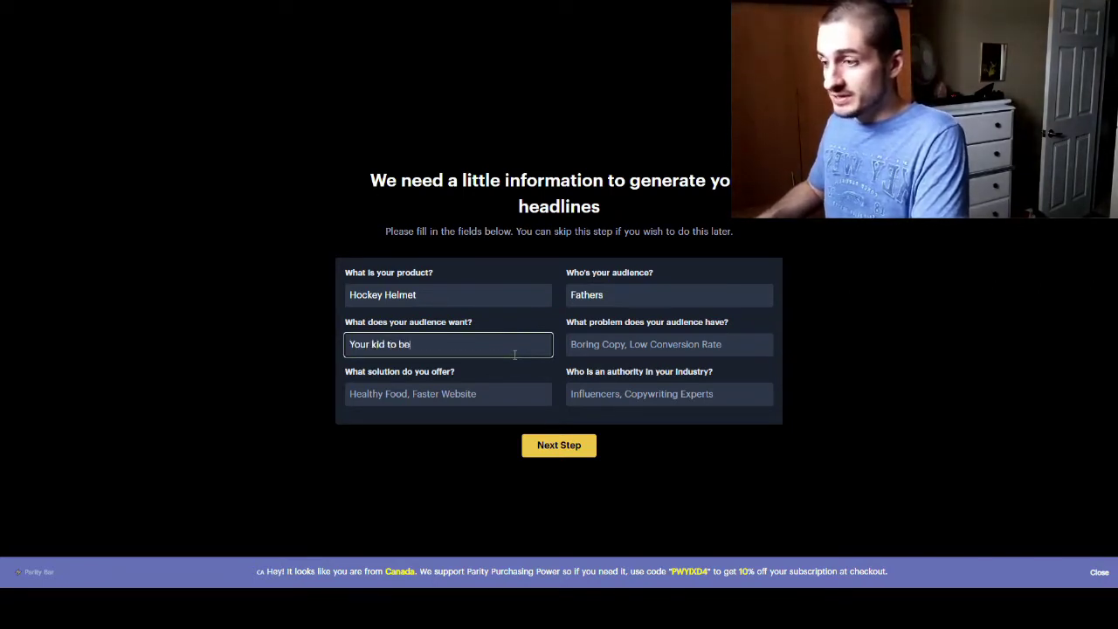
{"action": "type", "text": "kid to be safe, avoid "}
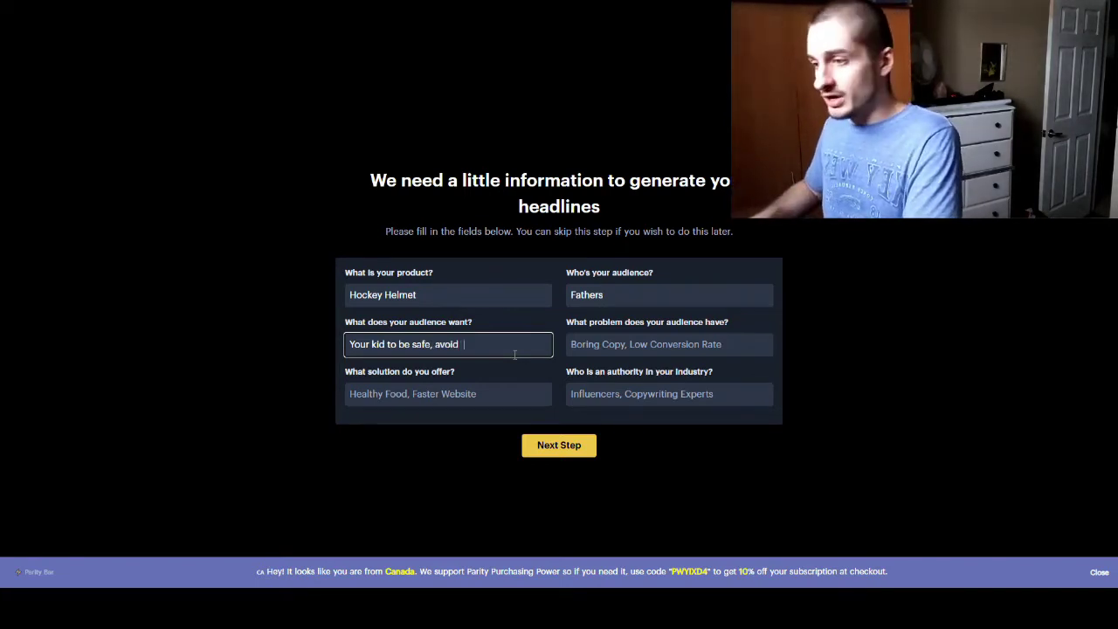
{"action": "type", "text": " concussio"}
{"action": "type", "text": "ns, a helmet that"}
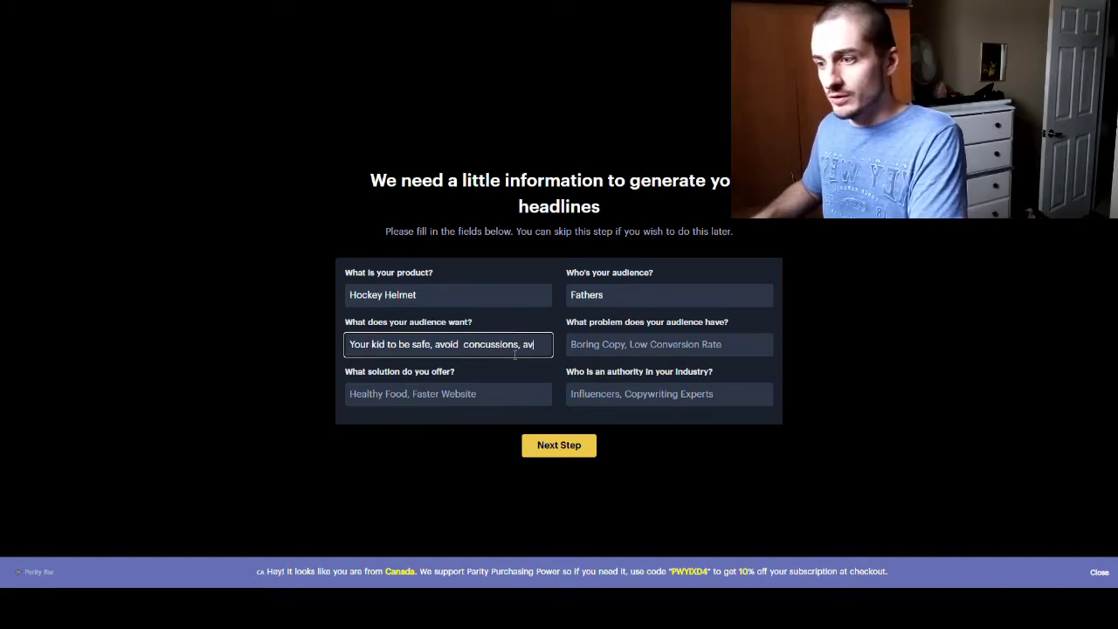
{"action": "type", "text": "d having t"}
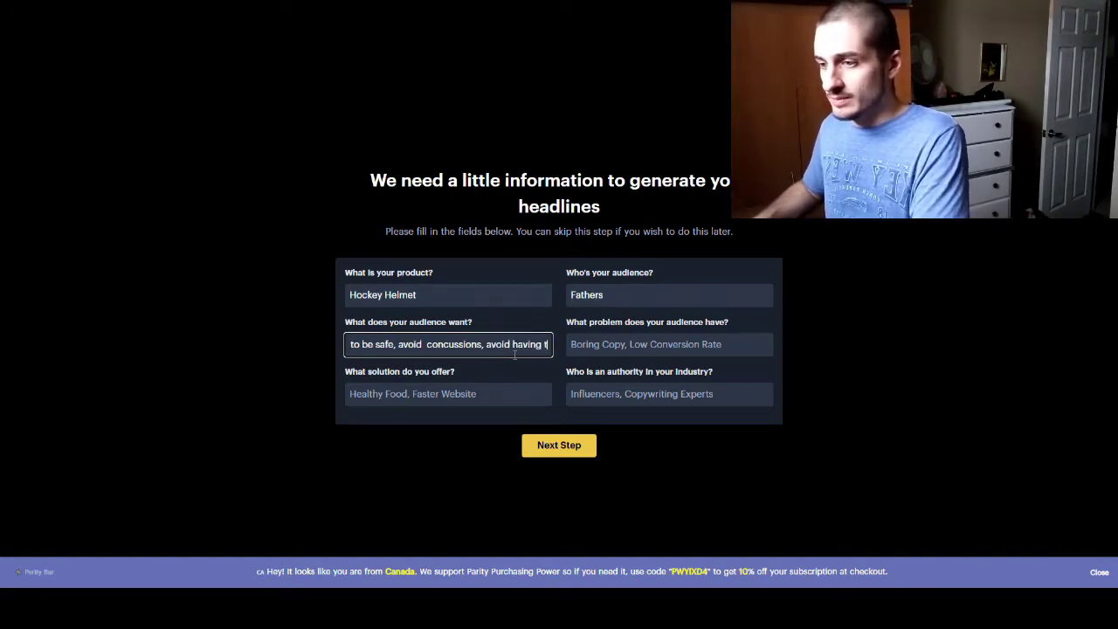
{"action": "type", "text": "o buy a new helmet e"}
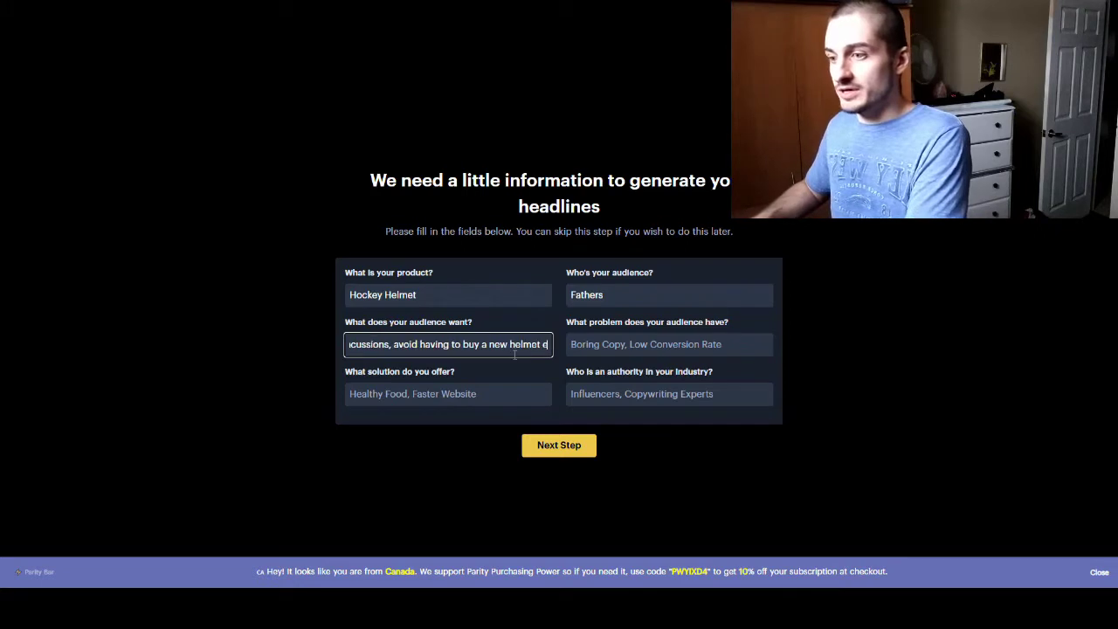
{"action": "type", "text": "very year"}
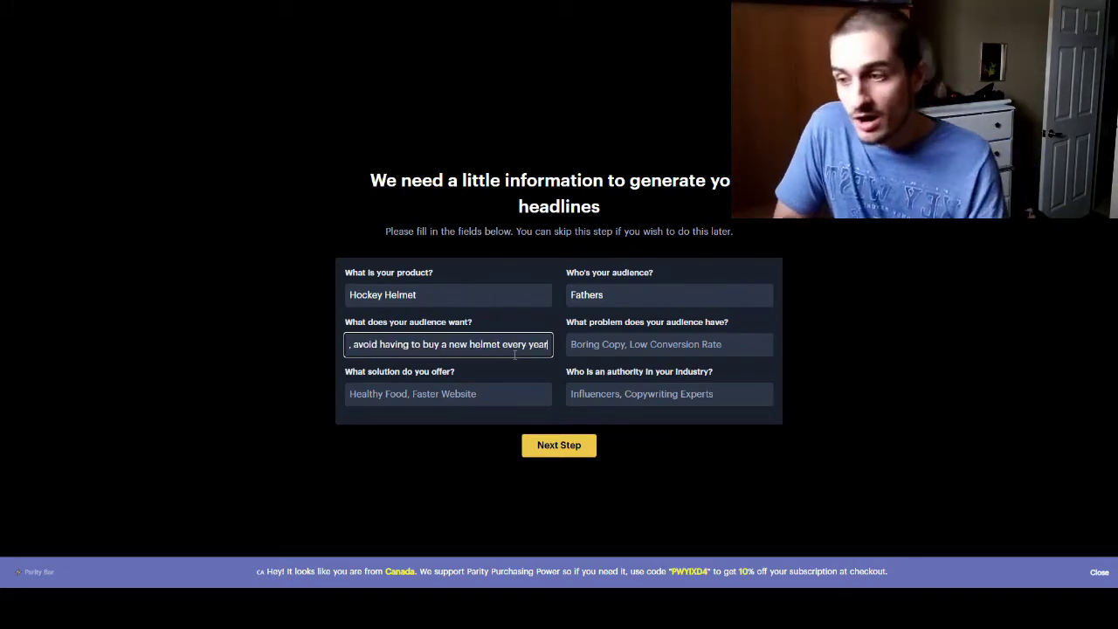
{"action": "type", "text": ", a helmet that lasts mong"}
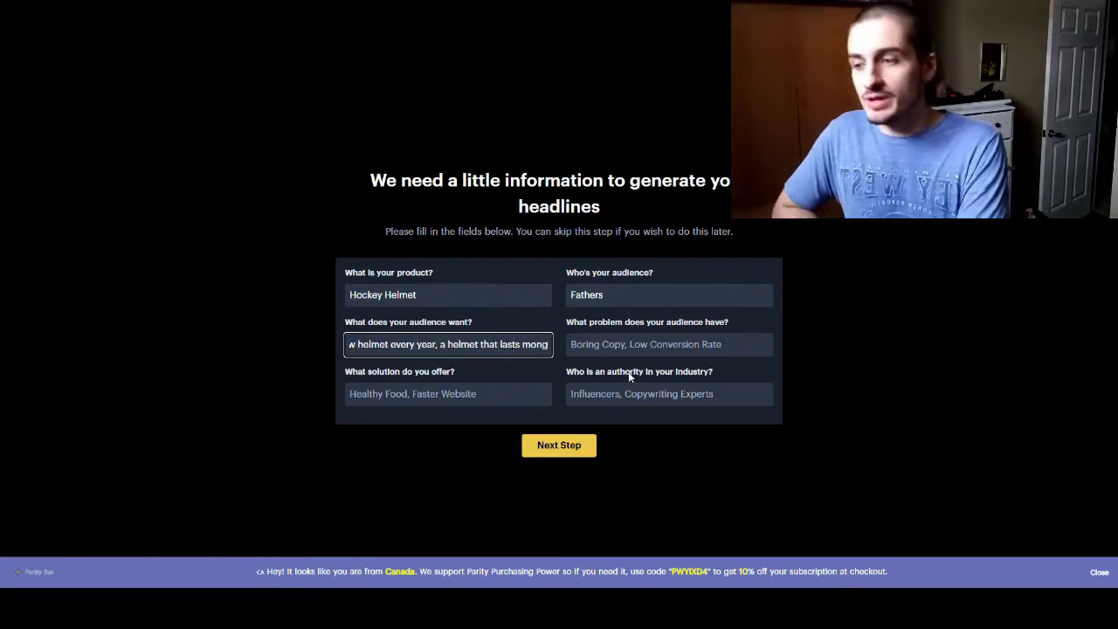
Enter the audience's problem as "The need to pay lots of money for the equipment, they need to get a helmet delivered tomorrow"
{"action": "left_click", "coordinate": [656, 341]}
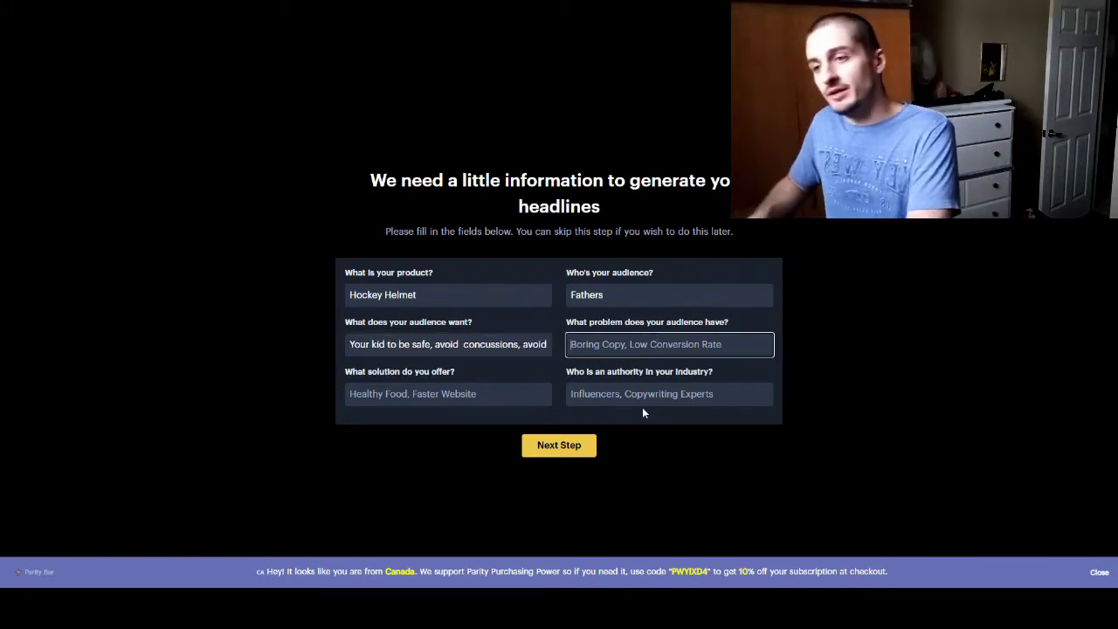
{"action": "type", "text": "They need to pay lots of money for the equipment,"}
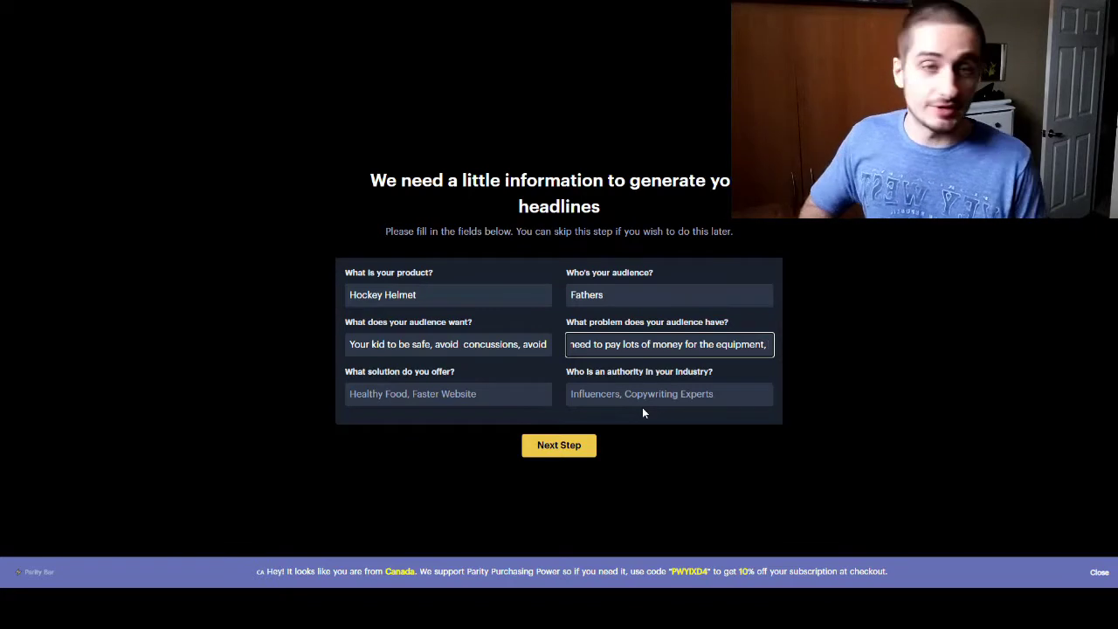
Enter the offered solution as "Safer padding, quick delivery, cheaper helmet than our competitors"
{"action": "left_click", "coordinate": [505, 390]}
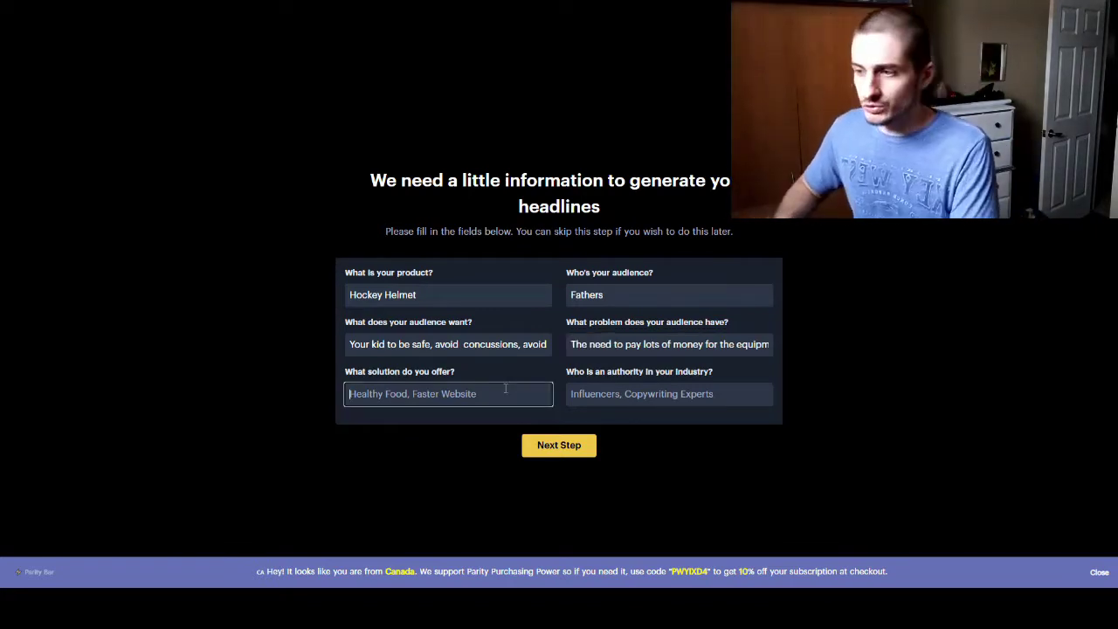
{"action": "type", "text": "Safer padding"}
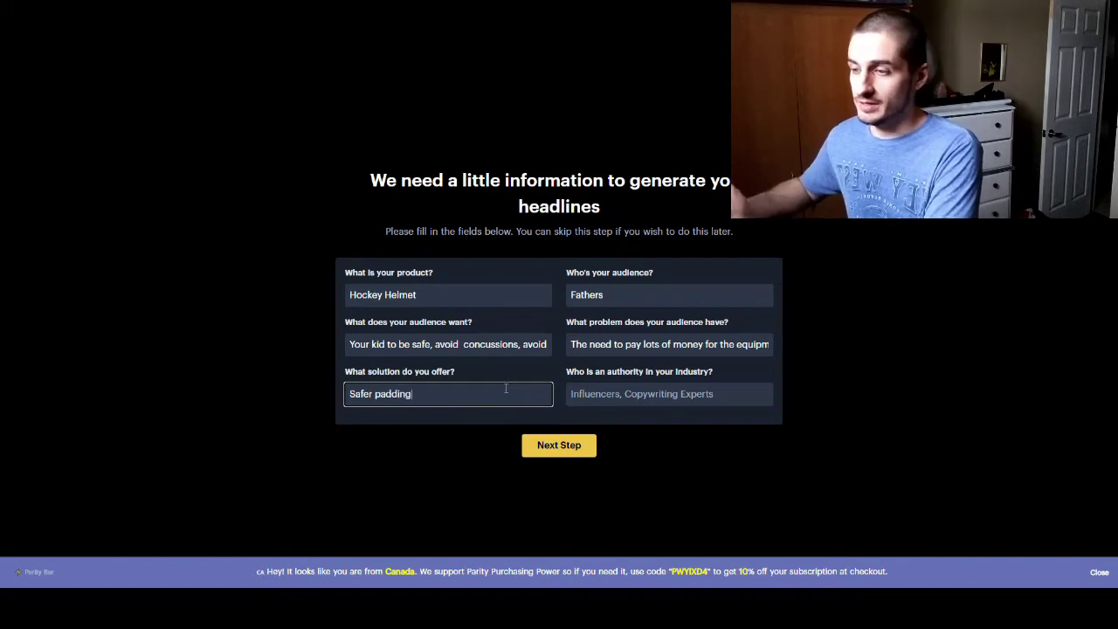
{"action": "type", "text": ", qu"}
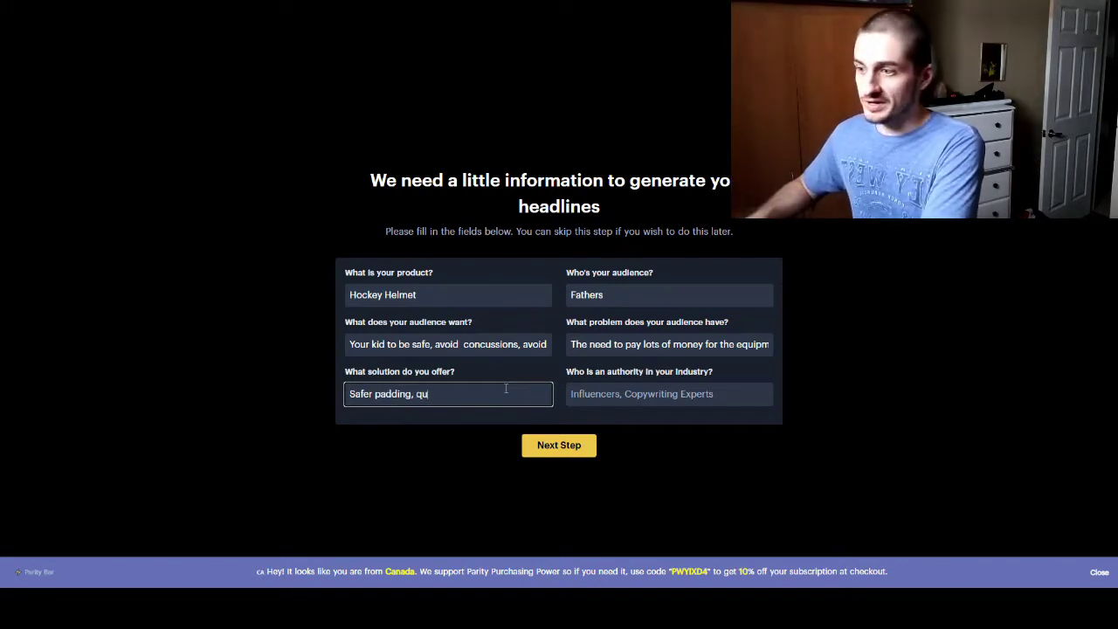
{"action": "type", "text": "ick delivery, ch"}
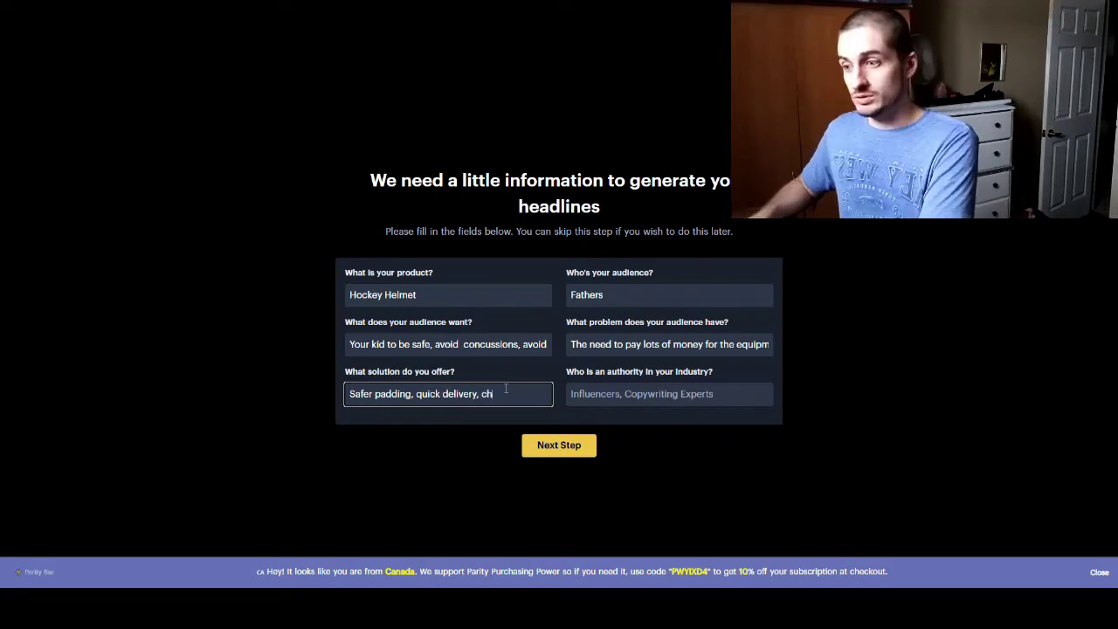
{"action": "type", "text": "eaper helmet thand"}
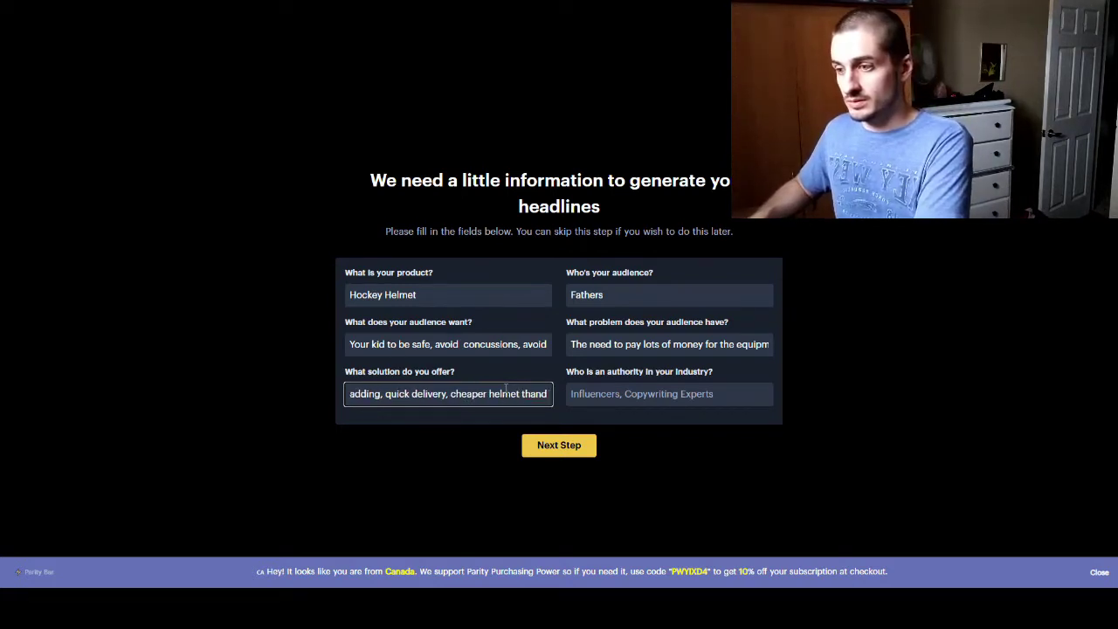
{"action": "key", "text": "BackSpace"}
{"action": "type", "text": "our"}
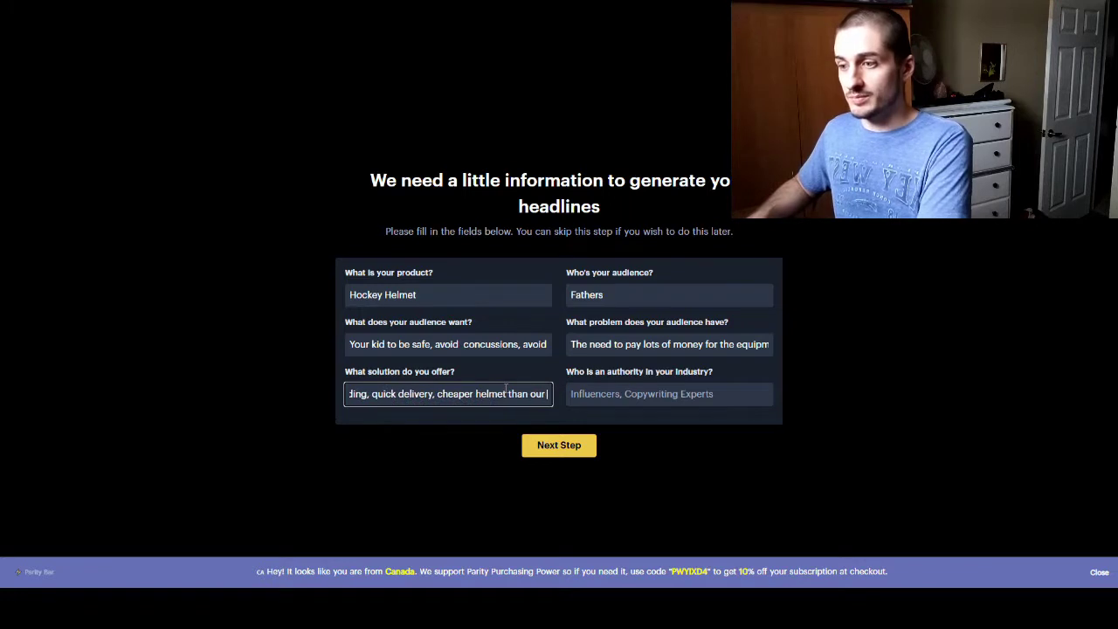
{"action": "type", "text": " competitors"}
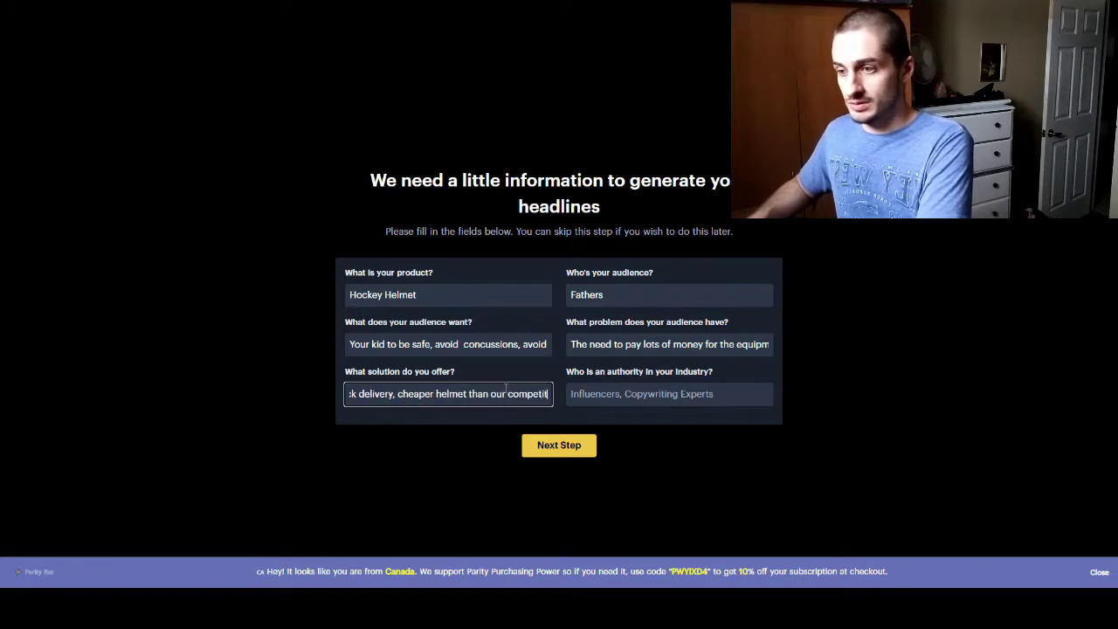
Enter "Wayne Gretzki, Barrack Obama" as the authority in the industry
{"action": "left_click", "coordinate": [669, 394]}
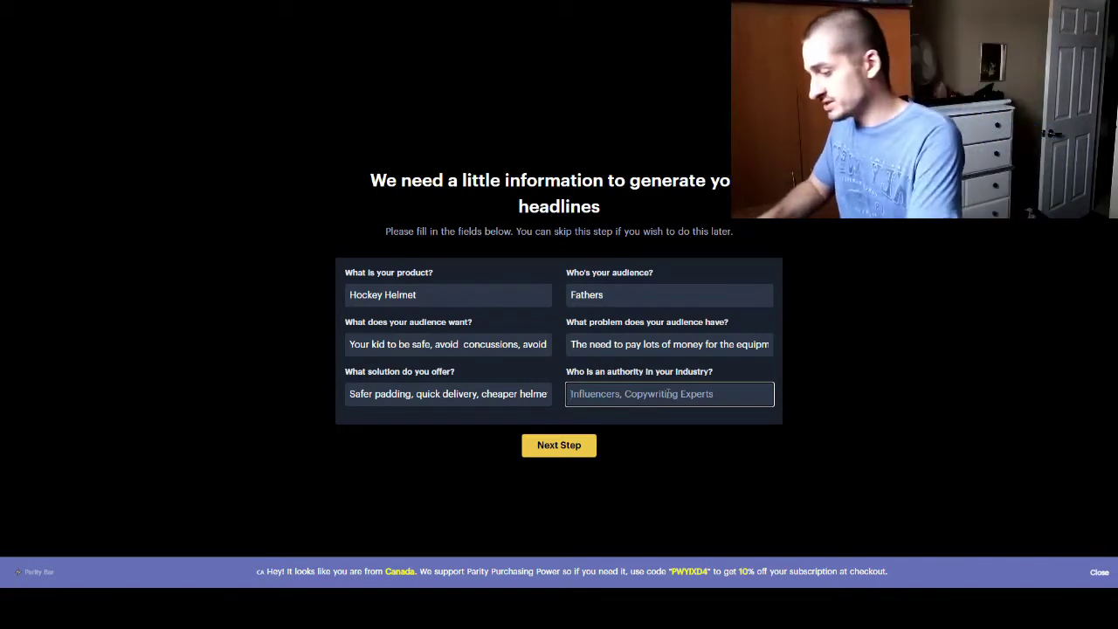
{"action": "type", "text": "Wayn"}
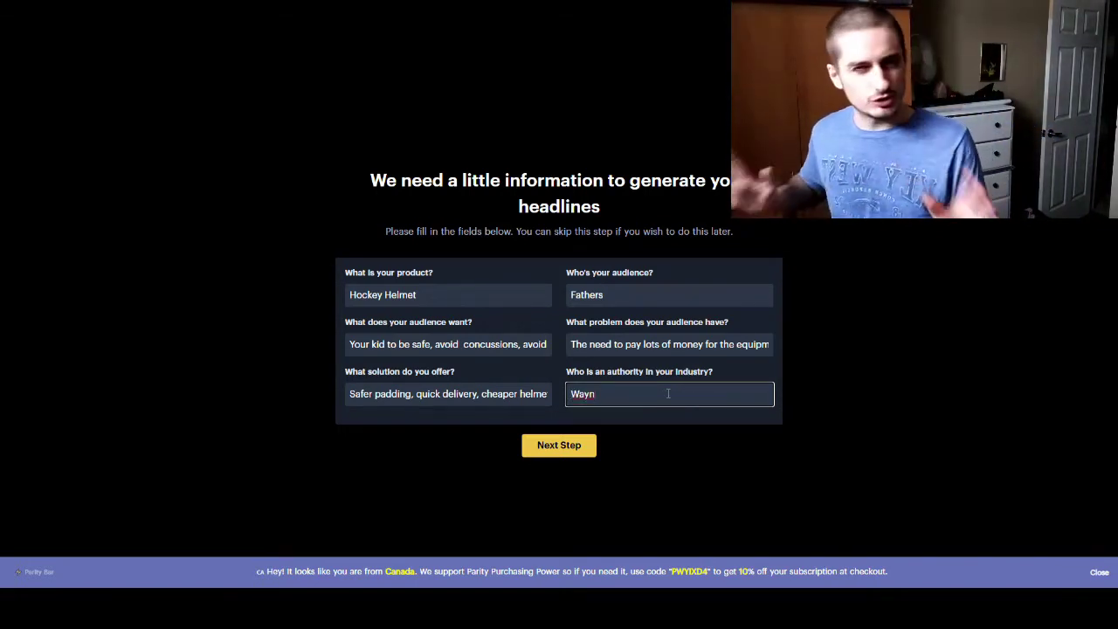
{"action": "type", "text": "e Gretz"}
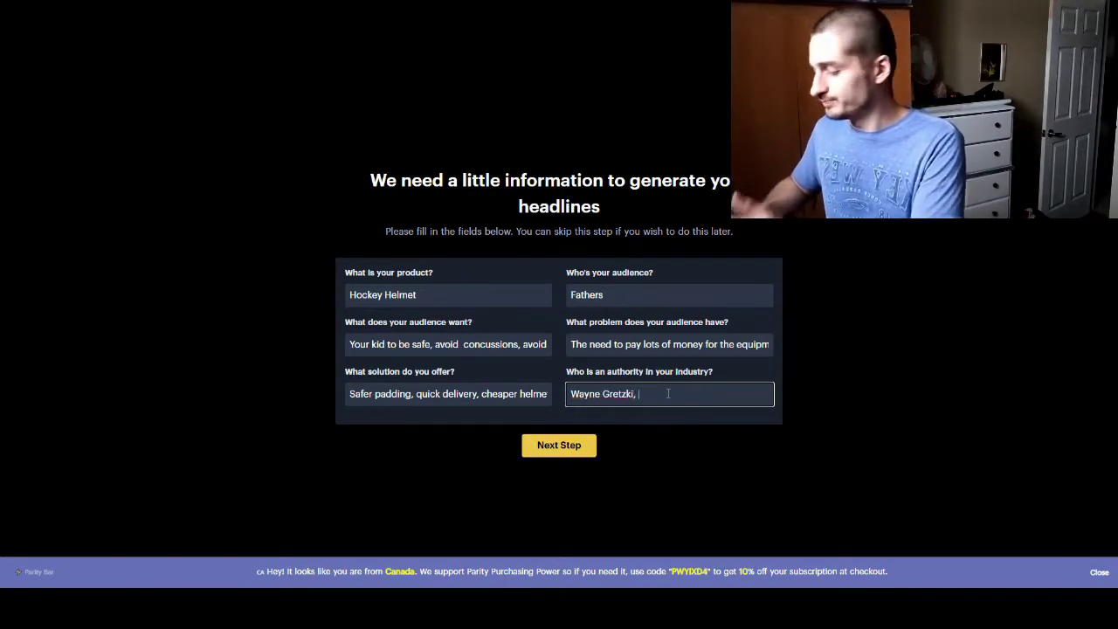
{"action": "type", "text": "ki, B"}
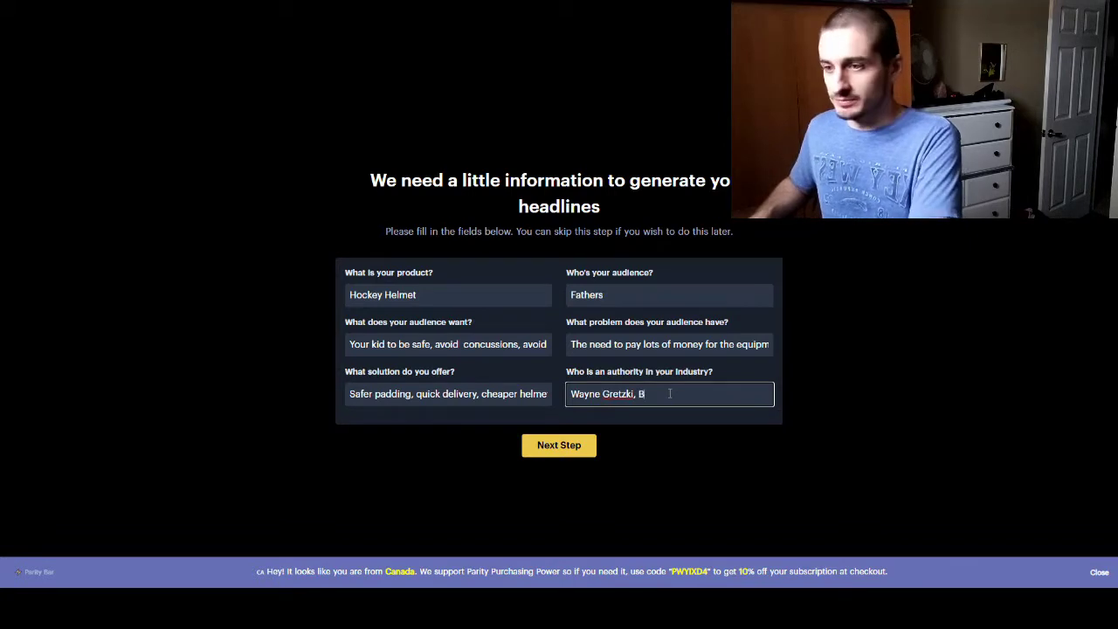
{"action": "type", "text": "arrack Obama"}
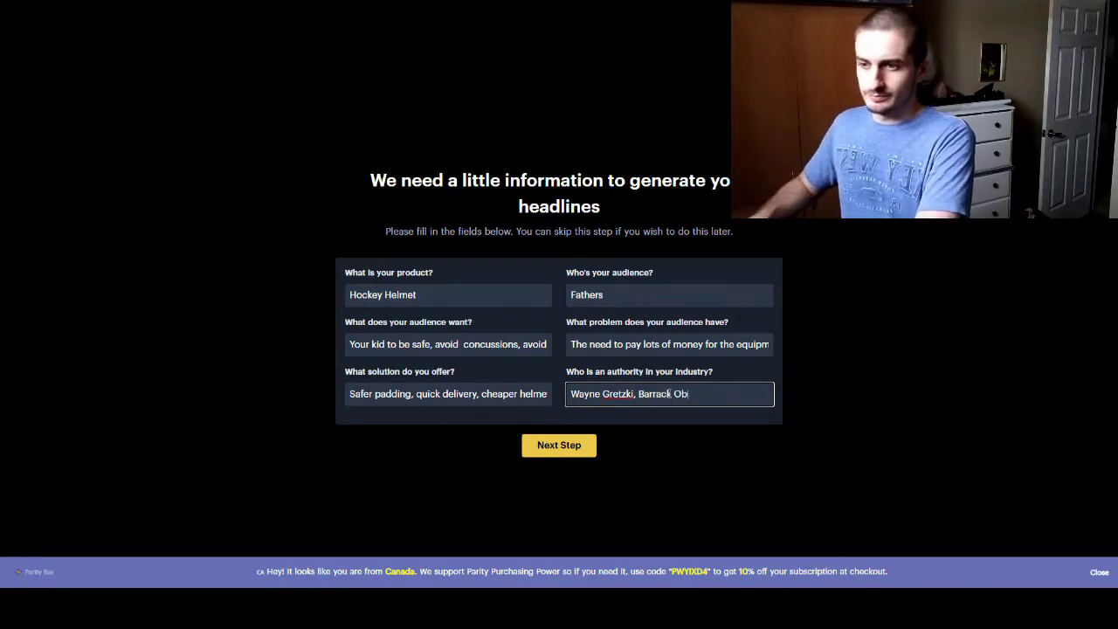
Complete the setup to generate the headlines and look through the resulting headline templates
{"action": "left_click", "coordinate": [581, 450]}
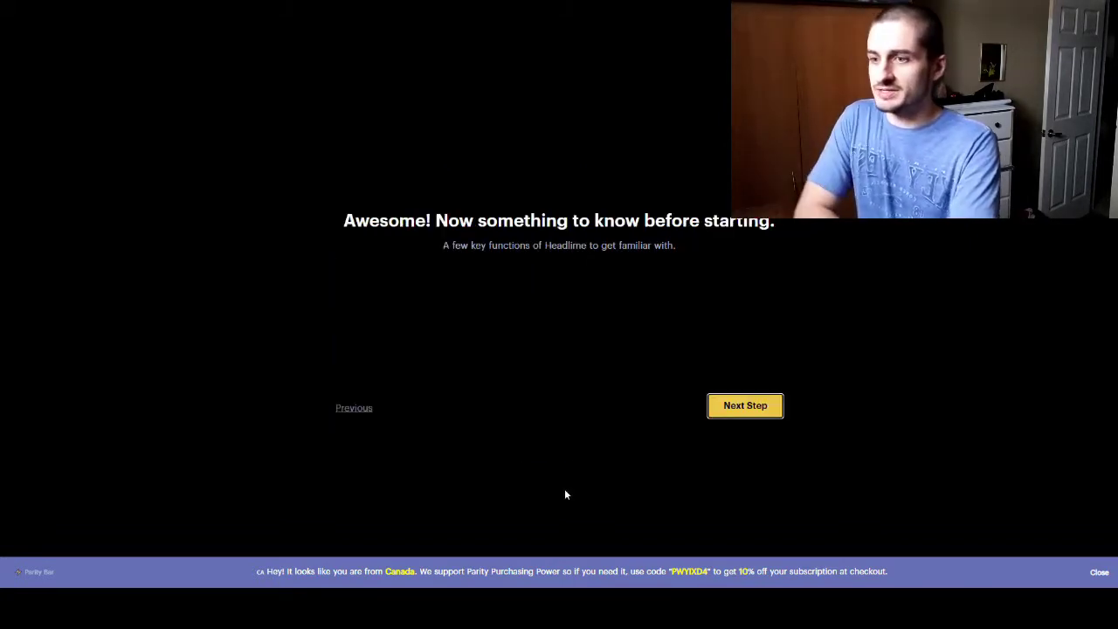
{"action": "left_click", "coordinate": [746, 411]}
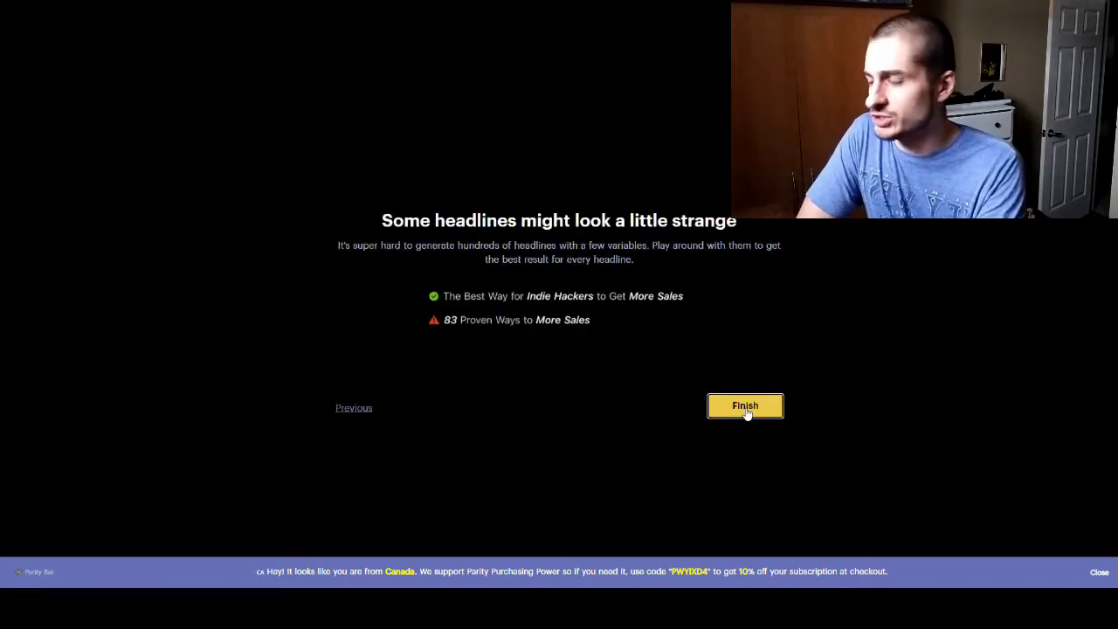
{"action": "left_click", "coordinate": [745, 410]}
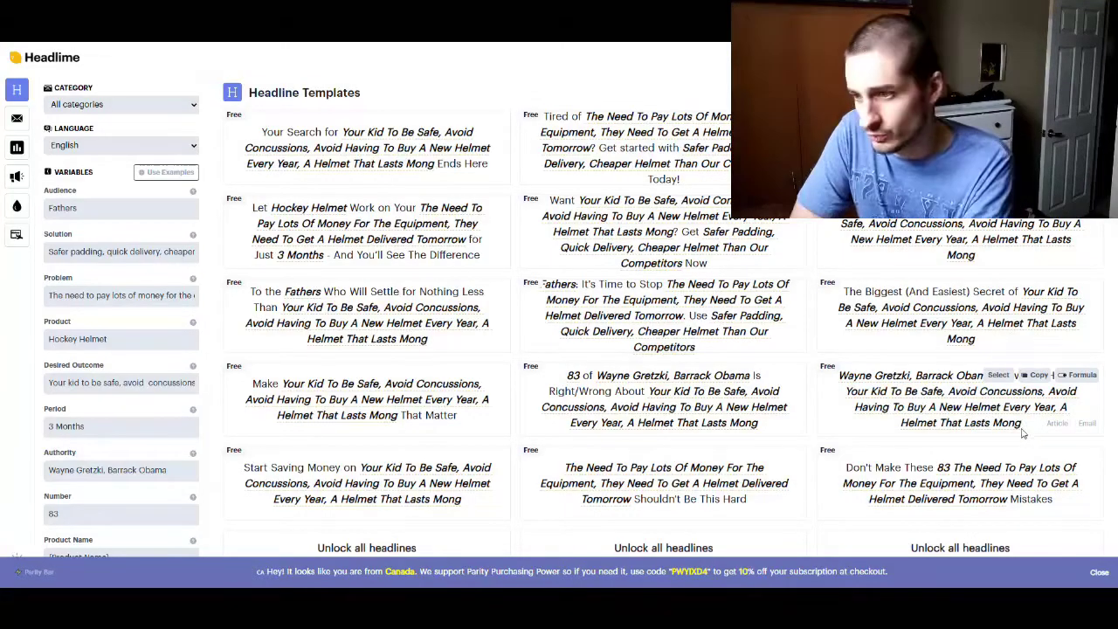
{"action": "scroll", "coordinate": [797, 496], "scroll_direction": "down", "scroll_amount": 2}
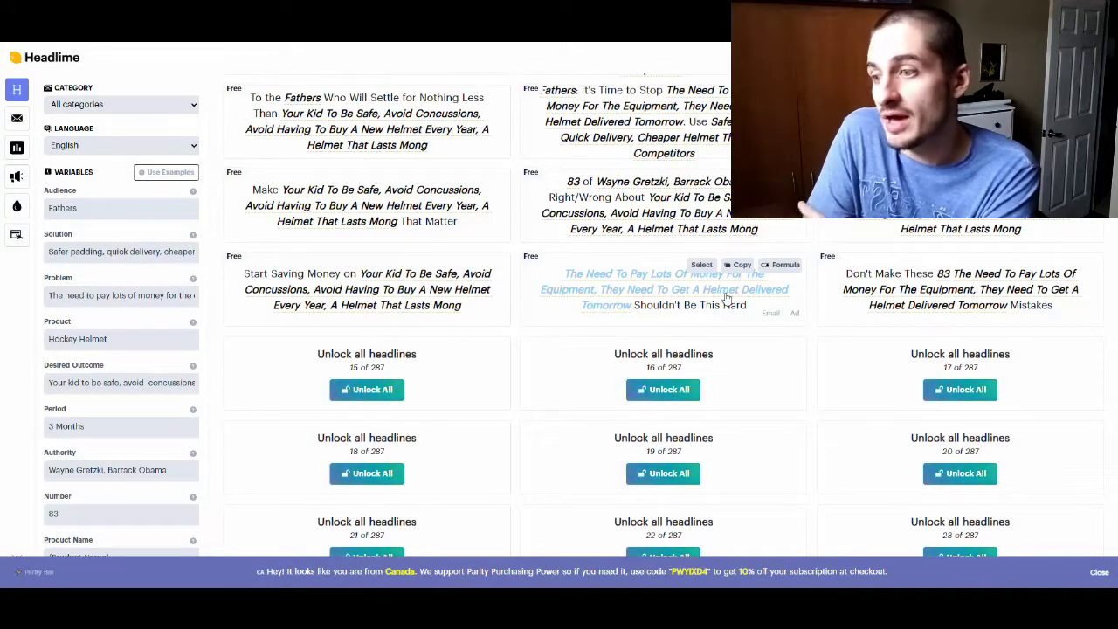
{"action": "scroll", "coordinate": [725, 298], "scroll_direction": "up", "scroll_amount": 3}
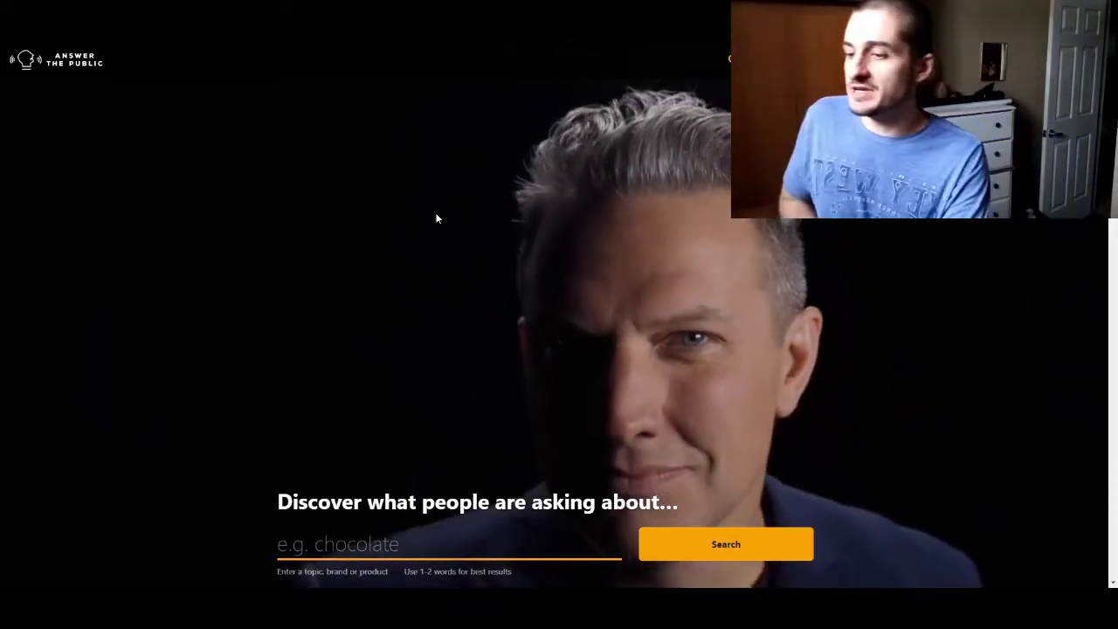
Search AnswerThePublic for what people are asking about "hockey helmet"
{"action": "scroll", "coordinate": [444, 222], "scroll_direction": "down", "scroll_amount": 2}
{"action": "left_click_drag", "start_coordinate": [547, 260], "coordinate": [778, 335]}
{"action": "scroll", "coordinate": [167, 294], "scroll_direction": "up", "scroll_amount": 2}
{"action": "scroll", "coordinate": [327, 340], "scroll_direction": "down", "scroll_amount": 2}
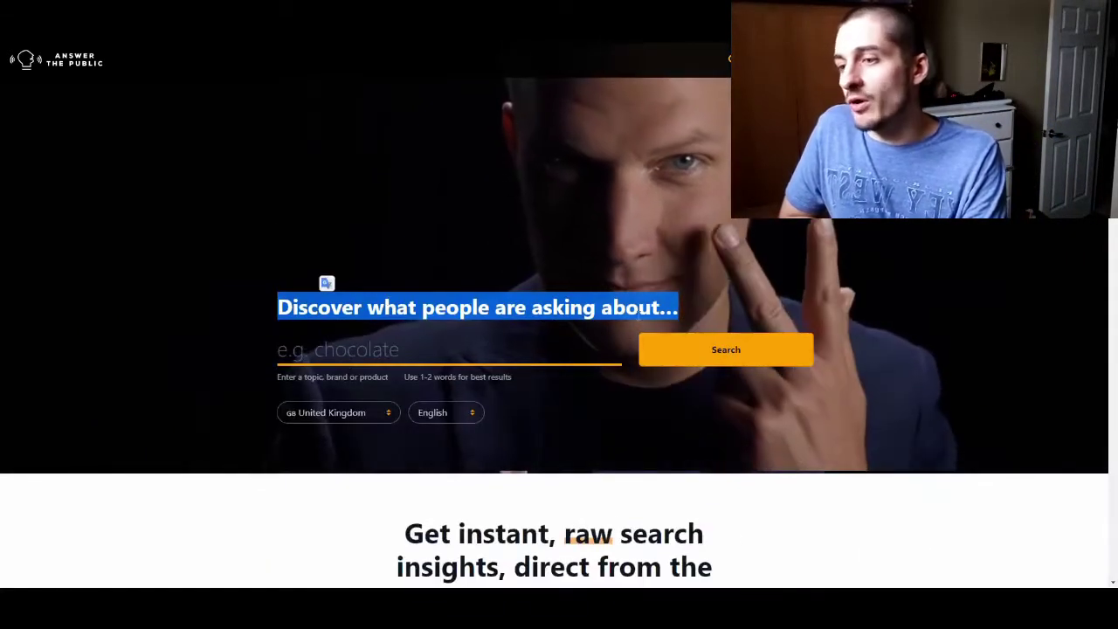
{"action": "left_click", "coordinate": [578, 339]}
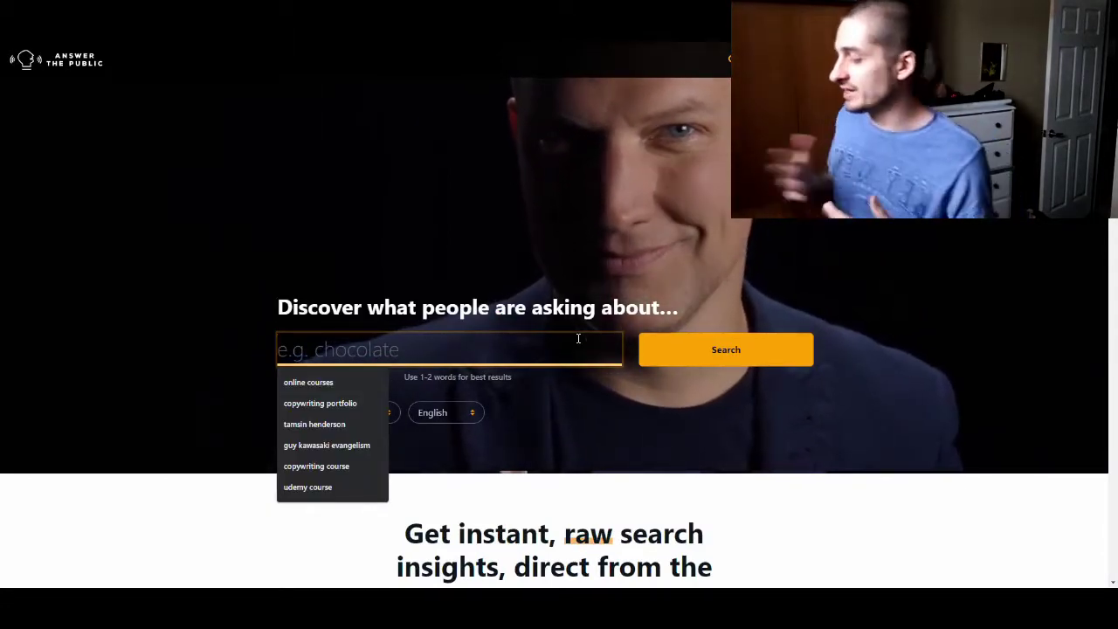
{"action": "type", "text": "hov"}
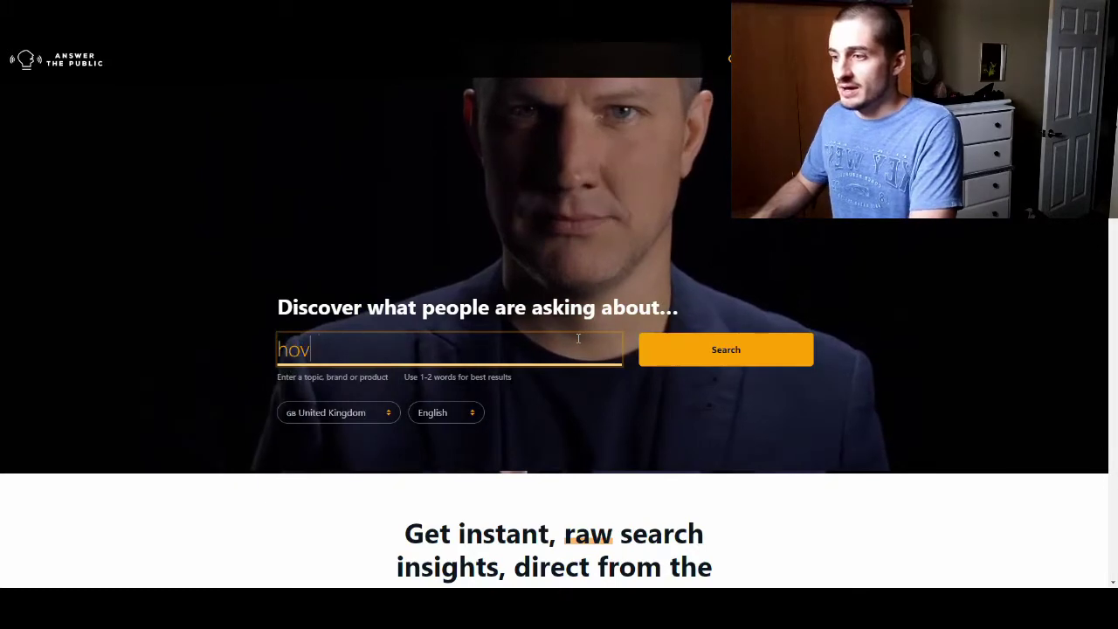
{"action": "key", "text": "BackSpace"}
{"action": "type", "text": "ckey"}
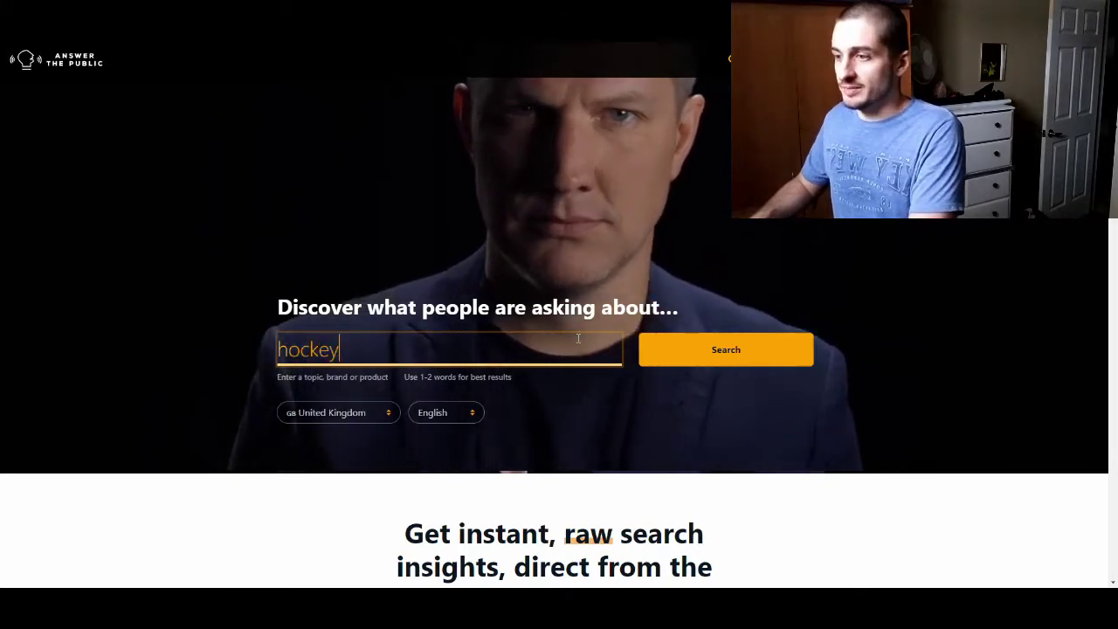
{"action": "type", "text": " helmet"}
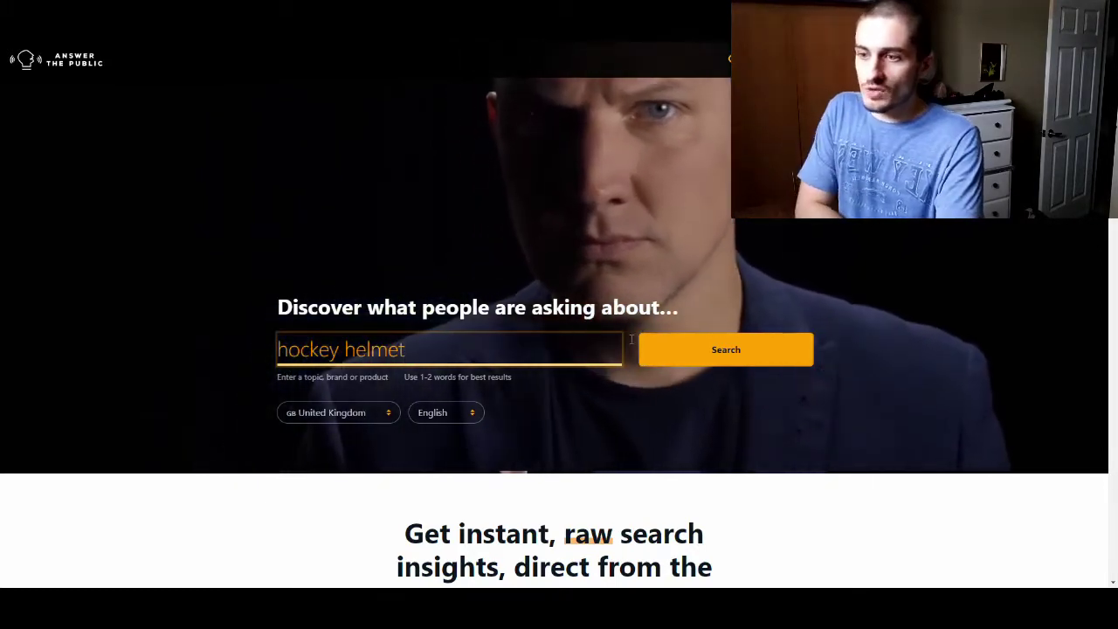
{"action": "left_click", "coordinate": [689, 343]}
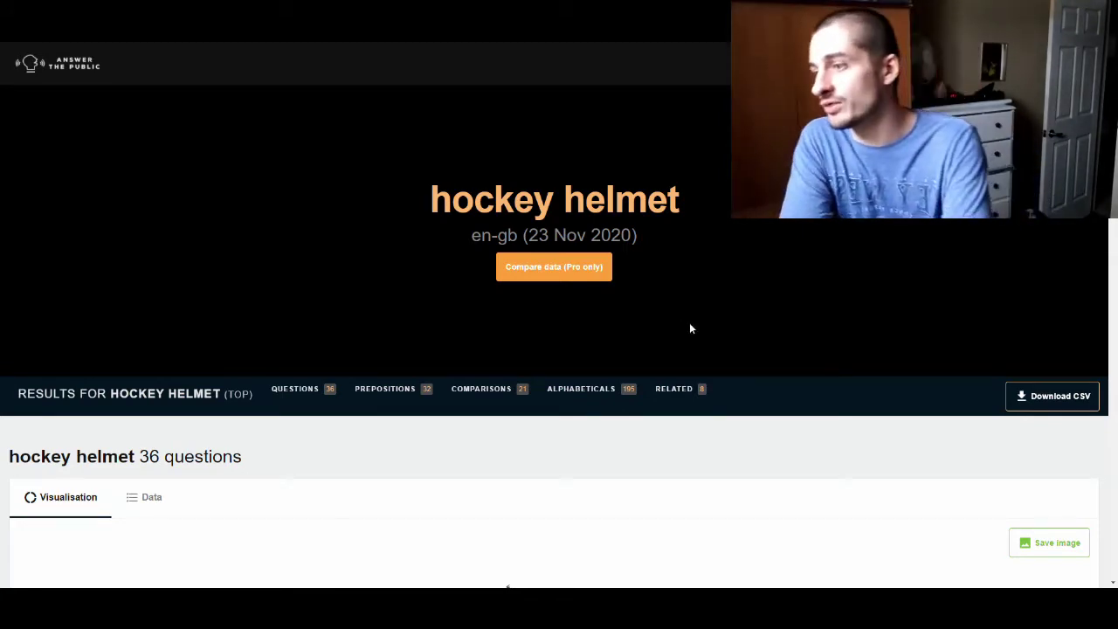
Examine the hockey helmet questions chart, highlighting "can you wear hockey helmet skiing" and "can you wash hockey helmet" in the "can" branch
{"action": "scroll", "coordinate": [690, 324], "scroll_direction": "down", "scroll_amount": 9}
{"action": "scroll", "coordinate": [445, 398], "scroll_direction": "up", "scroll_amount": 2}
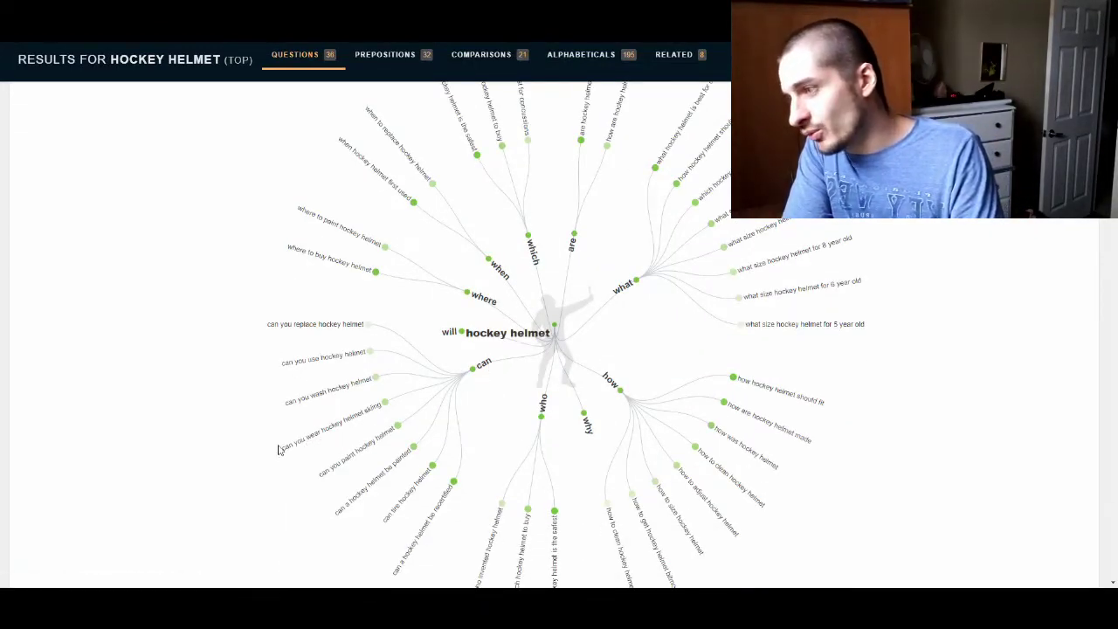
{"action": "left_click_drag", "start_coordinate": [278, 449], "coordinate": [409, 404]}
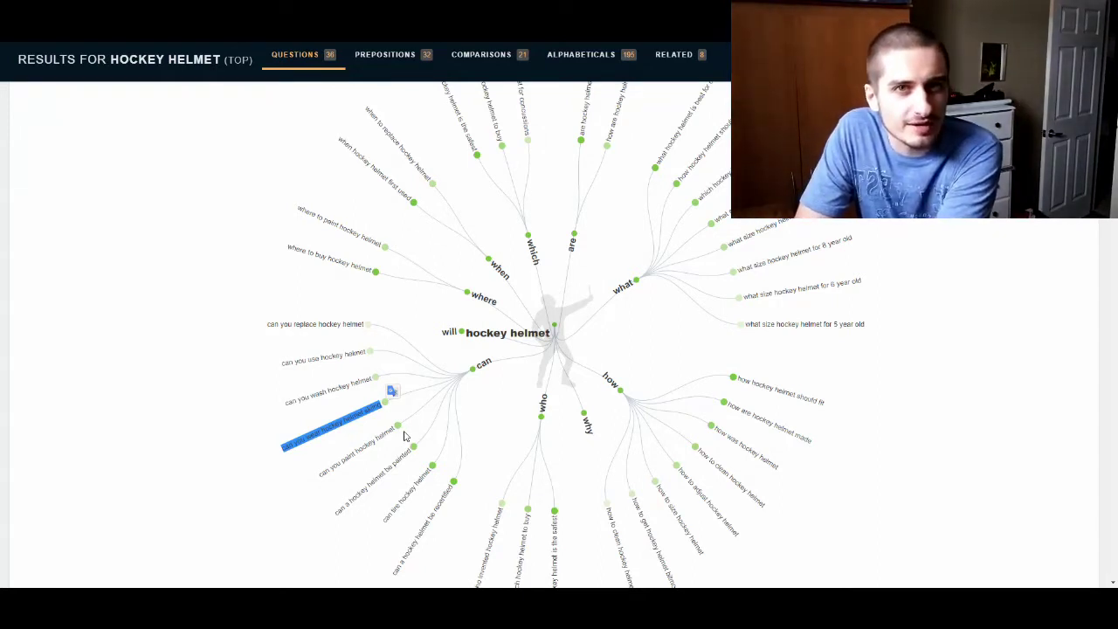
{"action": "left_click_drag", "start_coordinate": [405, 434], "coordinate": [387, 370]}
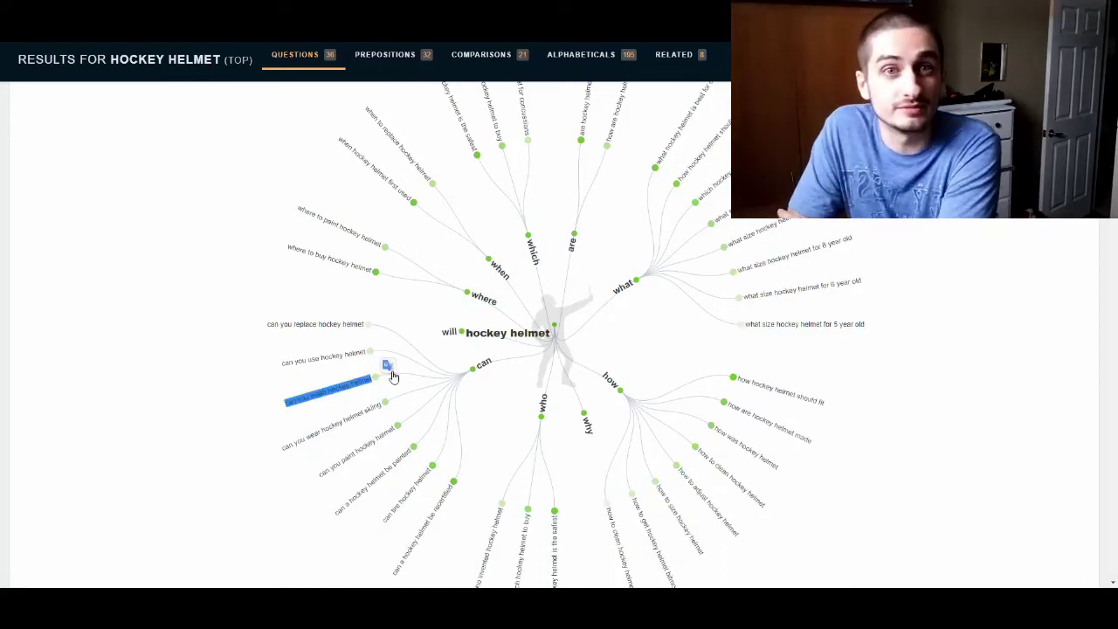
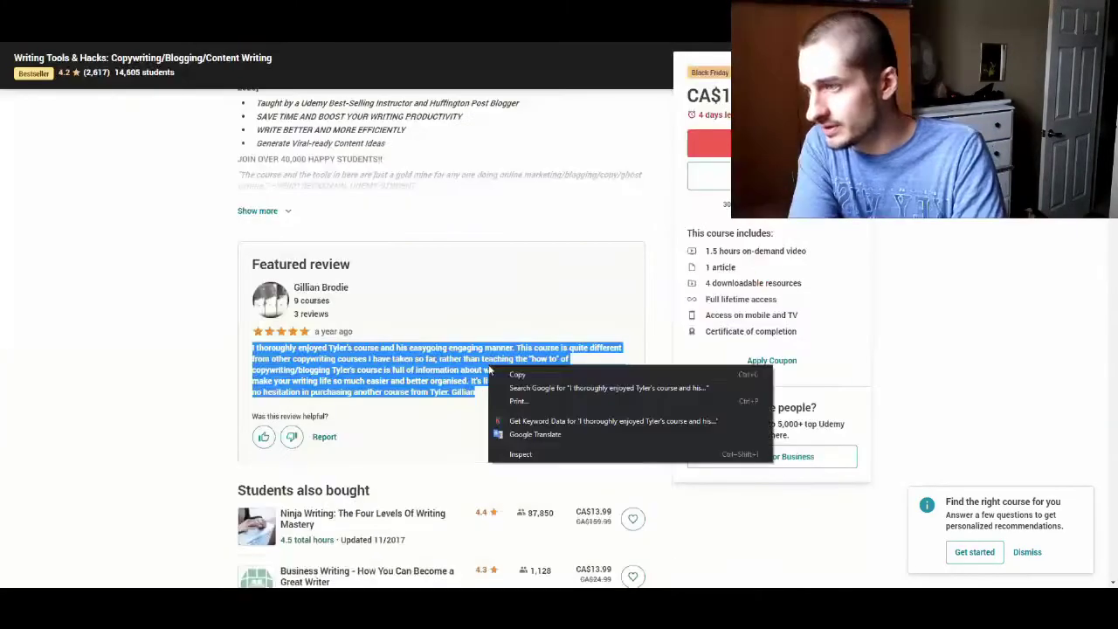
Copy the featured review text from the Udemy writing course page and paste it into Readable's empty text document for scoring
{"action": "left_click", "coordinate": [541, 373]}
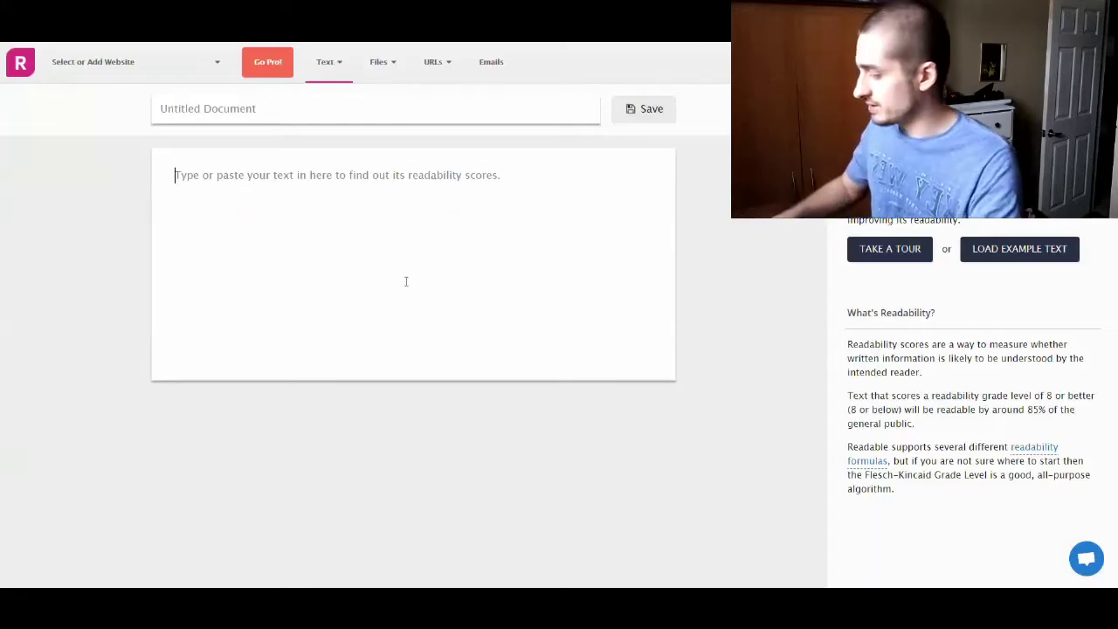
{"action": "type", "text": "I thoroughly enjoyed Tyler's course and his easygoing engaging manner. This course is quite different from other copywriting courses I have taken so far, rather than teaching the \"how to\" of copywriting/blogging Tyler's course is full of information about websites, tools and resources that will make your writing life so much easier and better organised. It's like the icing on the cake :) I would have no hesitation in purchasing another course from Tyler. Gillian"}
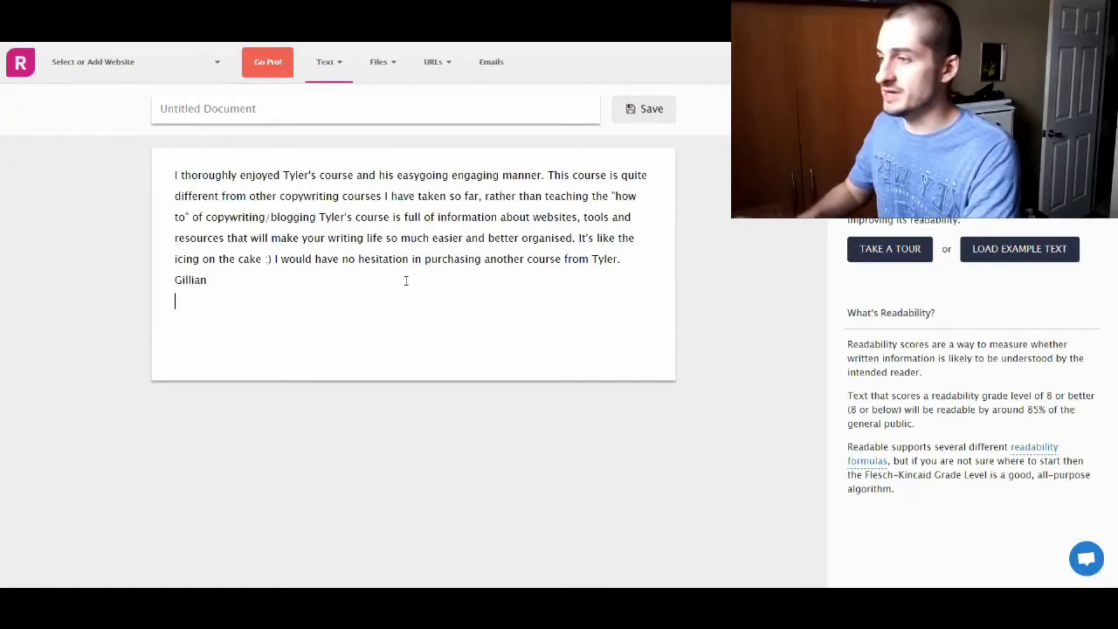
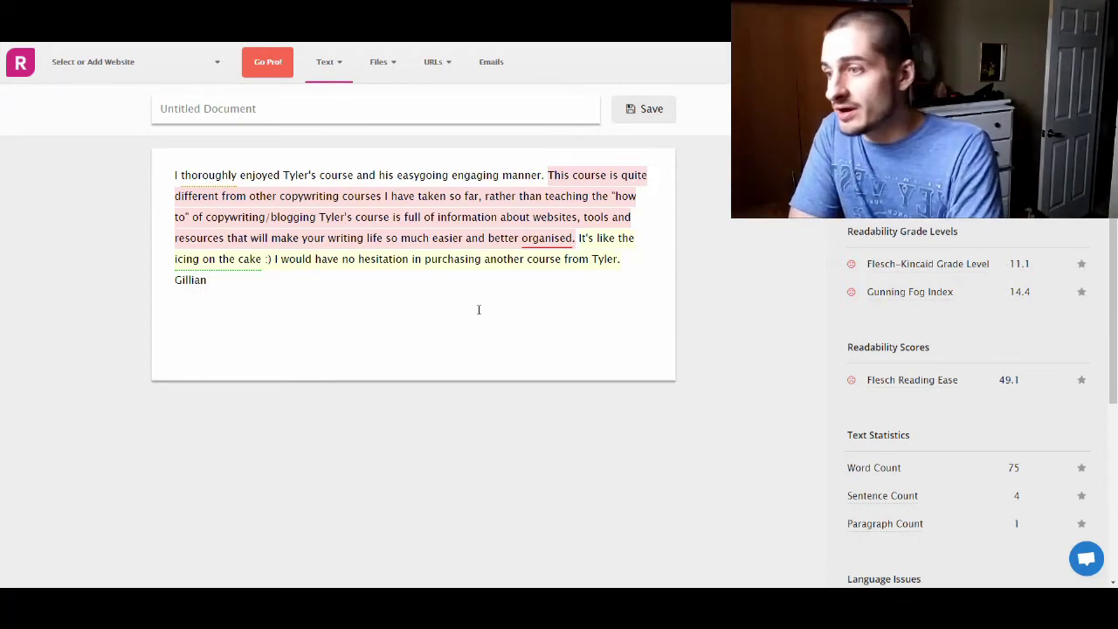
Select the underlined word "organised" in the pasted review and inspect the readability issue flagged on its sentence
{"action": "mouse_move", "coordinate": [524, 252]}
{"action": "double_click", "coordinate": [559, 239]}
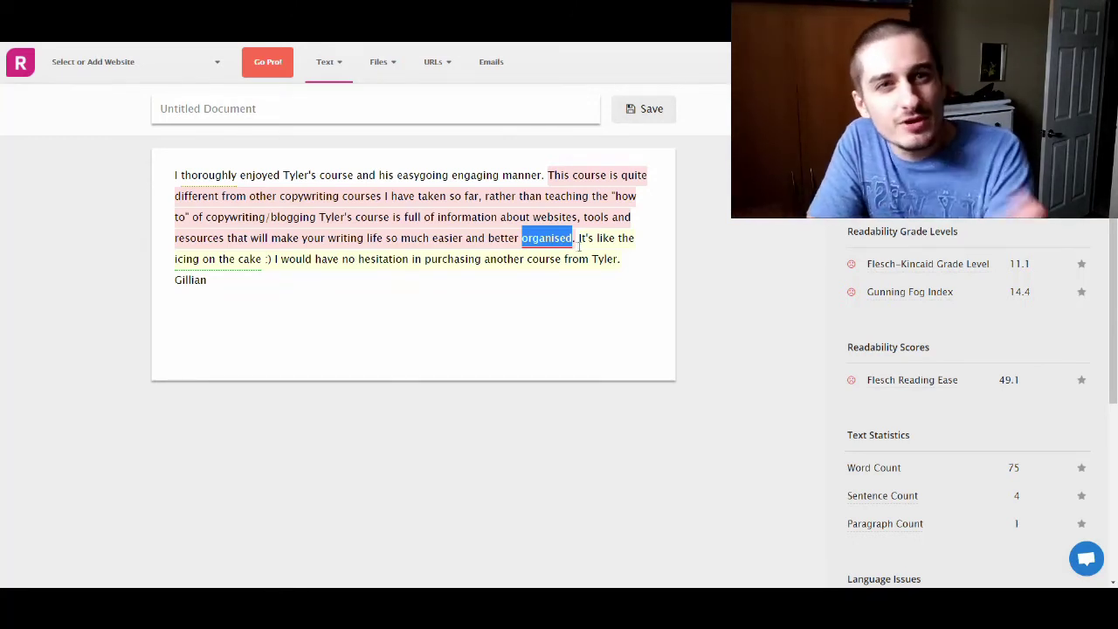
{"action": "mouse_move", "coordinate": [580, 248]}
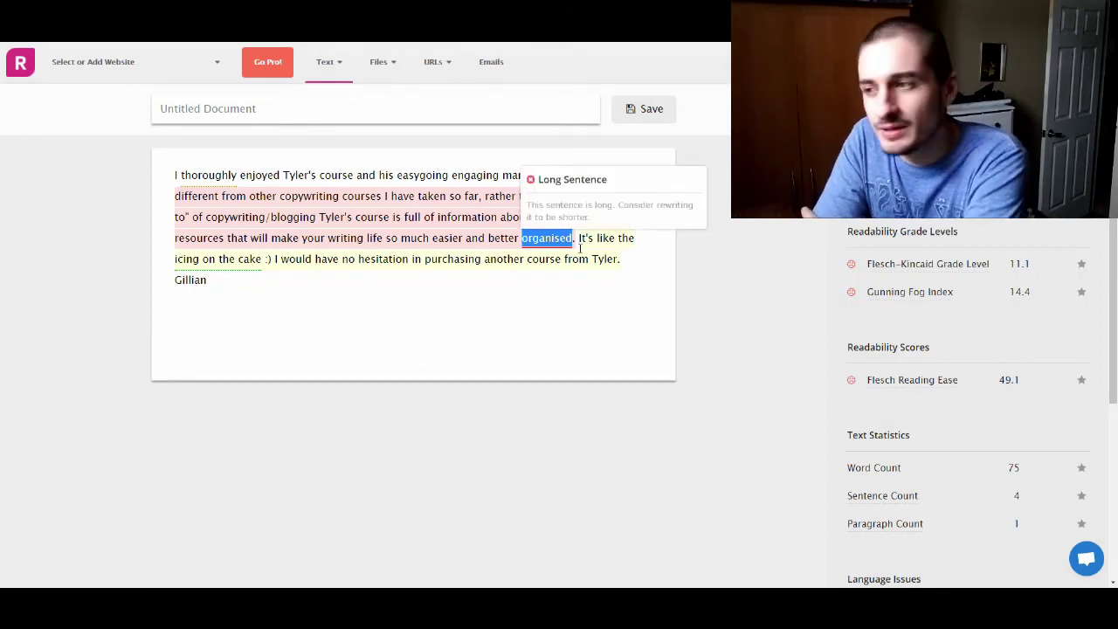